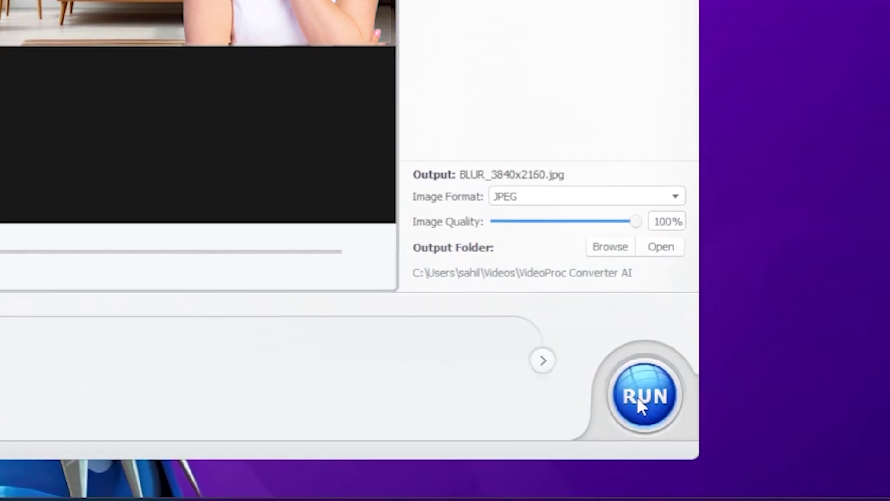
# Step: Open BLUR_3840x2160 from the output folder in Photos and shrink the viewer to a smaller window
pyautogui.click(637, 397)
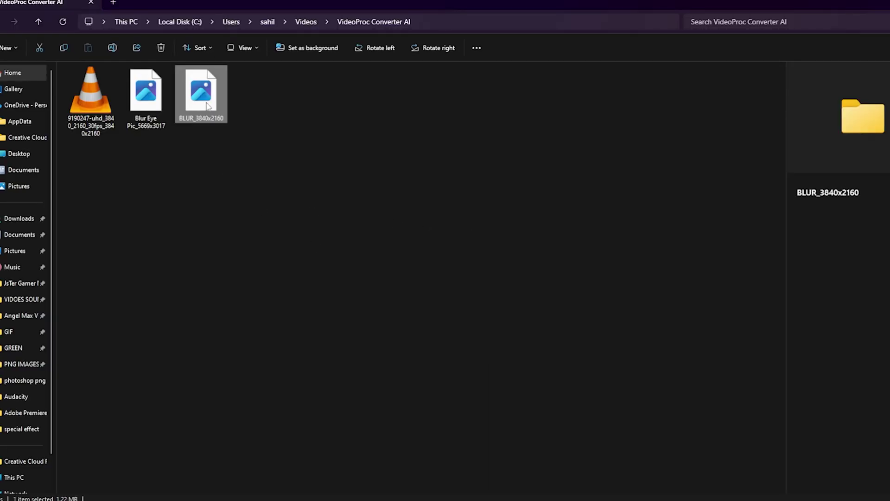
pyautogui.doubleClick(207, 106)
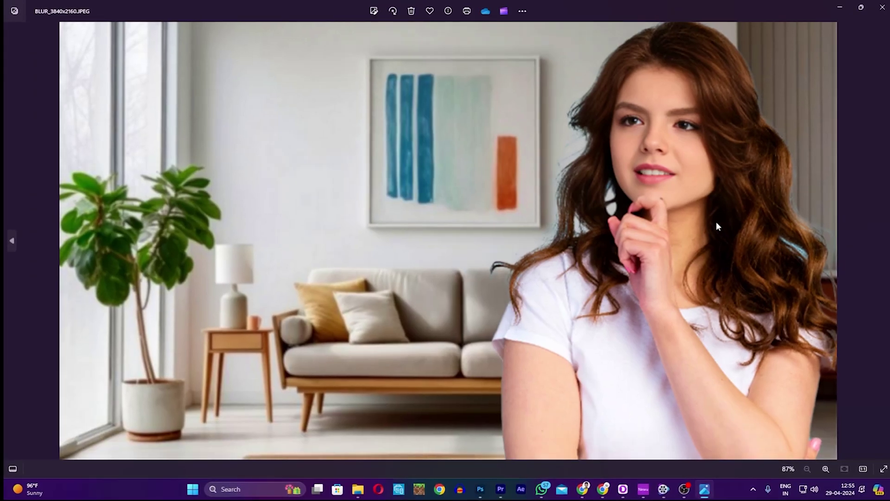
pyautogui.moveTo(716, 12); pyautogui.dragTo(580, 58)
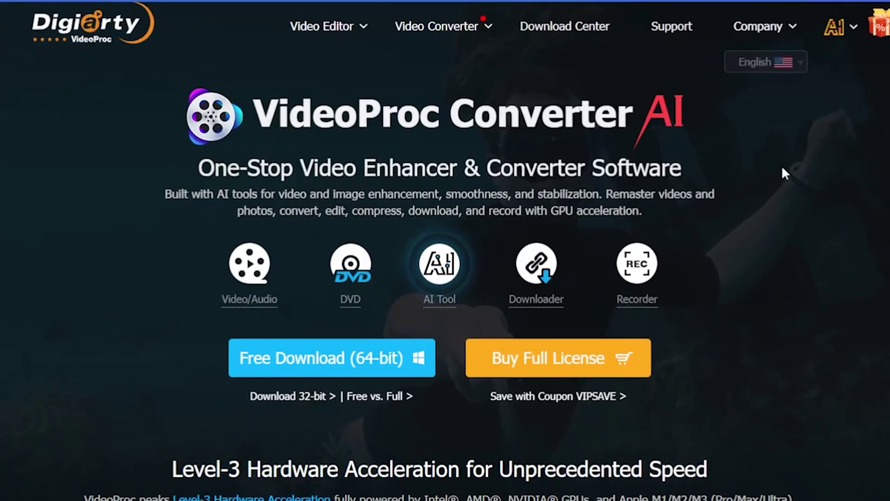
# Step: Scroll to the AI feature row and view the Video Stabilization demo
pyautogui.scroll(-1, 800, 186)
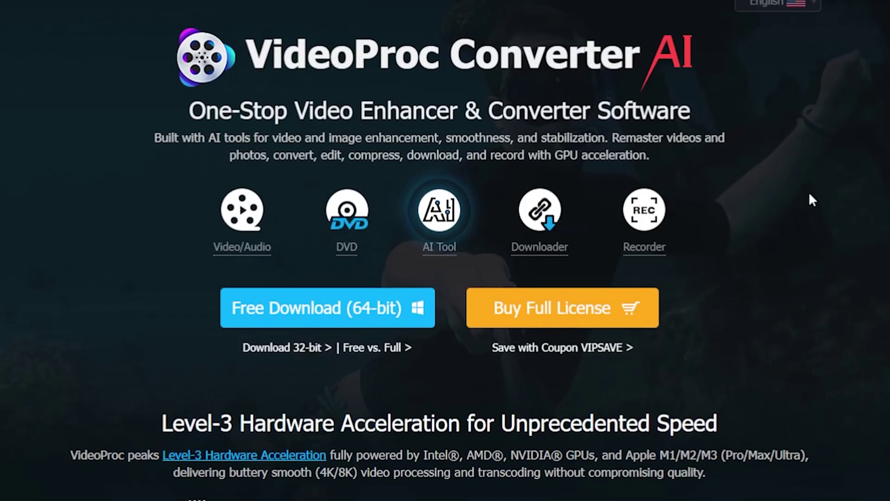
pyautogui.scroll(1, 809, 191)
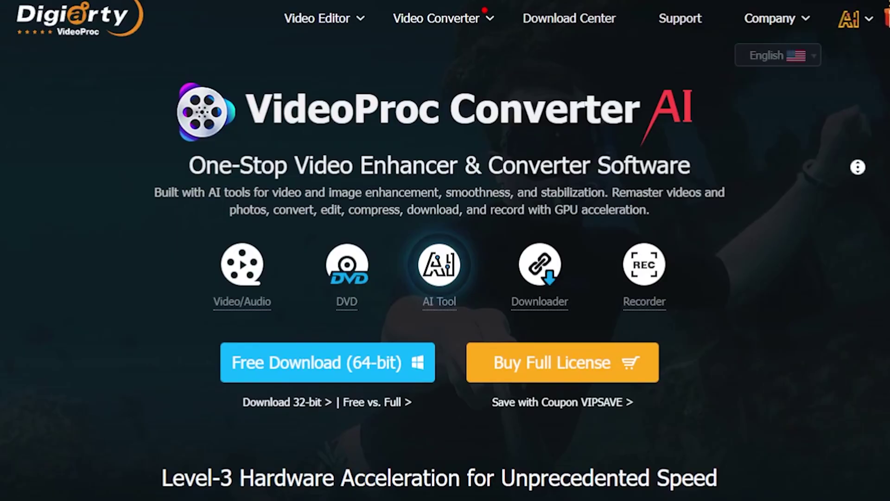
pyautogui.scroll(-10, 870, 214)
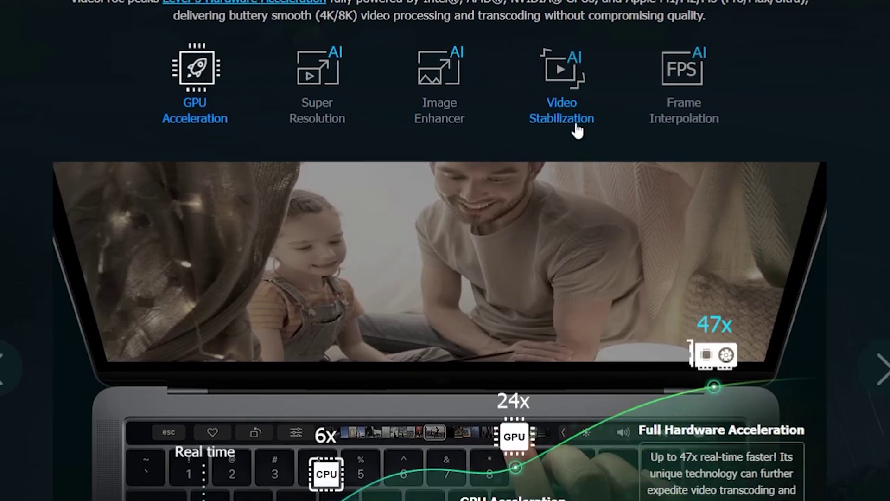
pyautogui.click(575, 125)
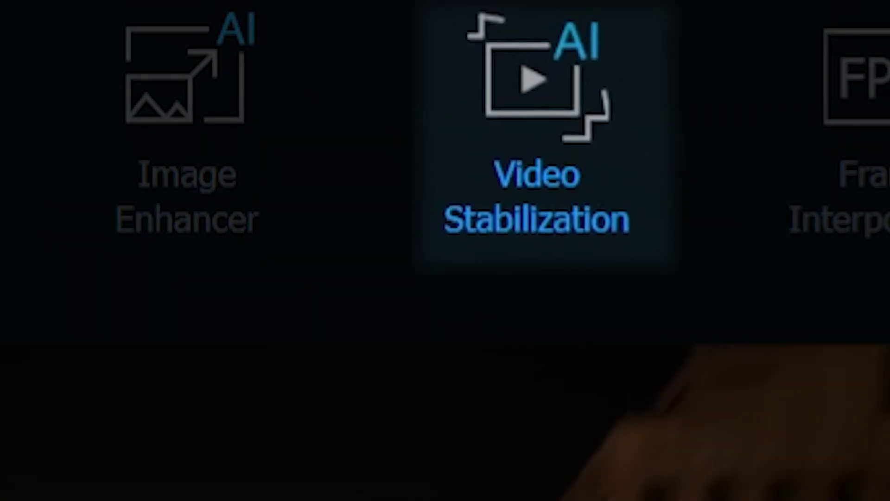
pyautogui.scroll(-2, 22, 287)
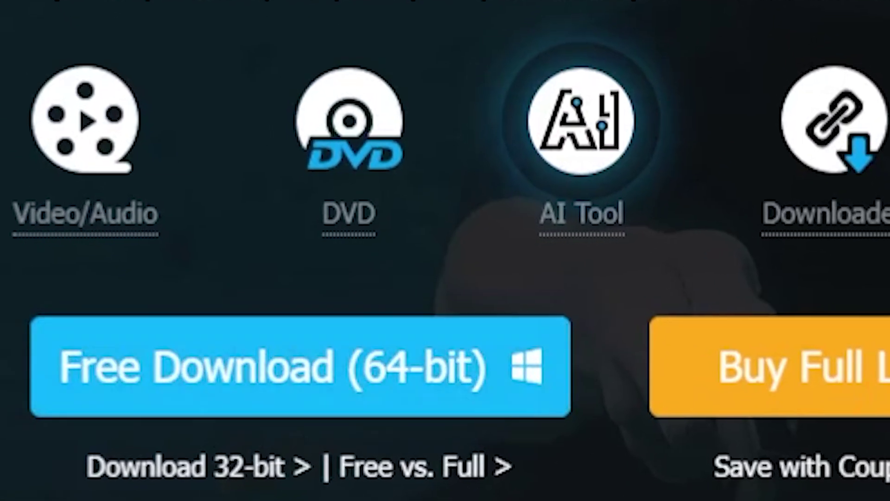
pyautogui.scroll(-10, 445, 278)
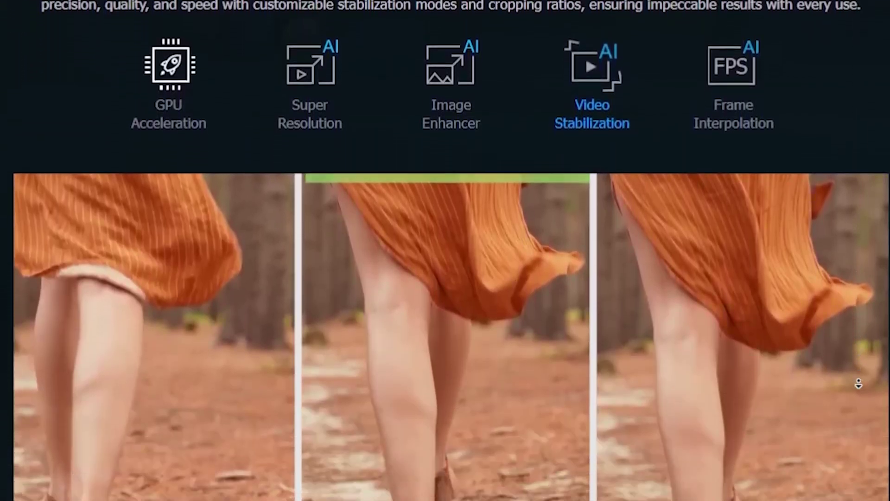
pyautogui.scroll(-1, 798, 391)
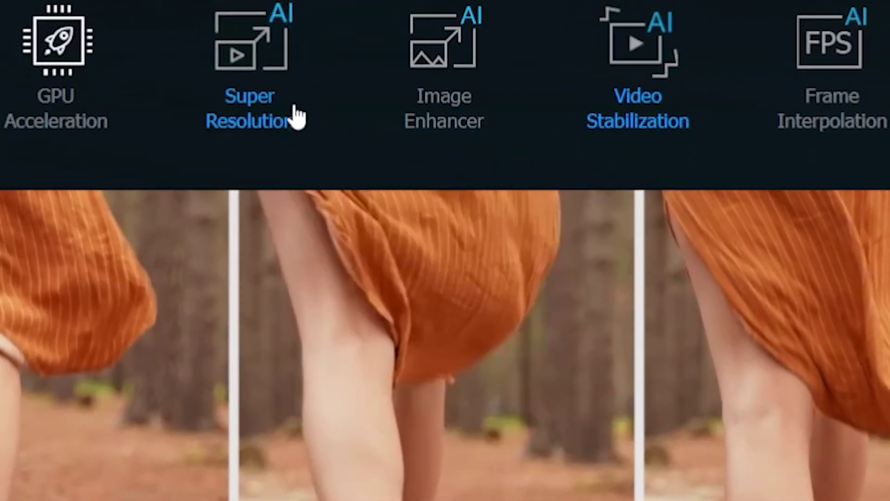
# Step: View the Super Resolution demo, then switch to the Image Enhancer example
pyautogui.click(249, 28)
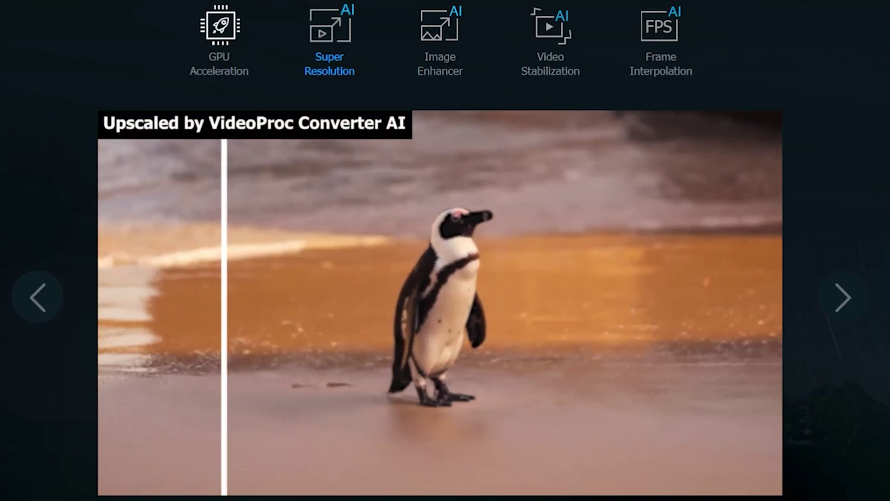
pyautogui.scroll(-1, 821, 95)
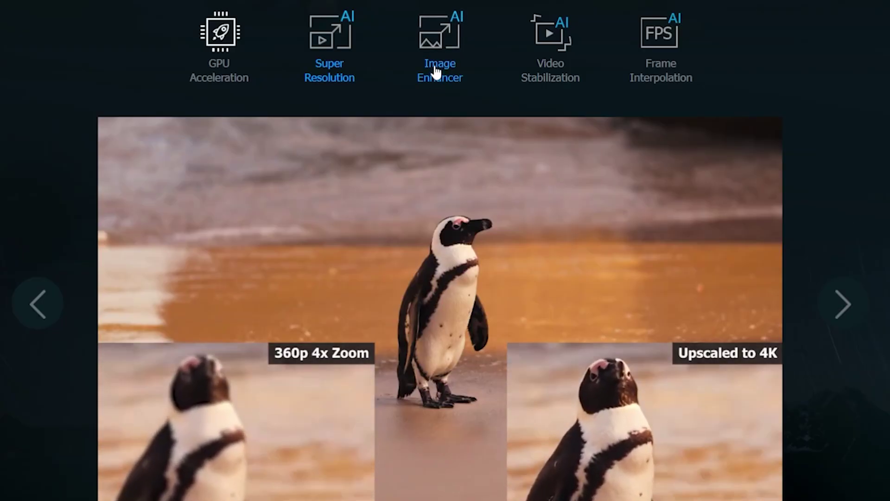
pyautogui.click(439, 58)
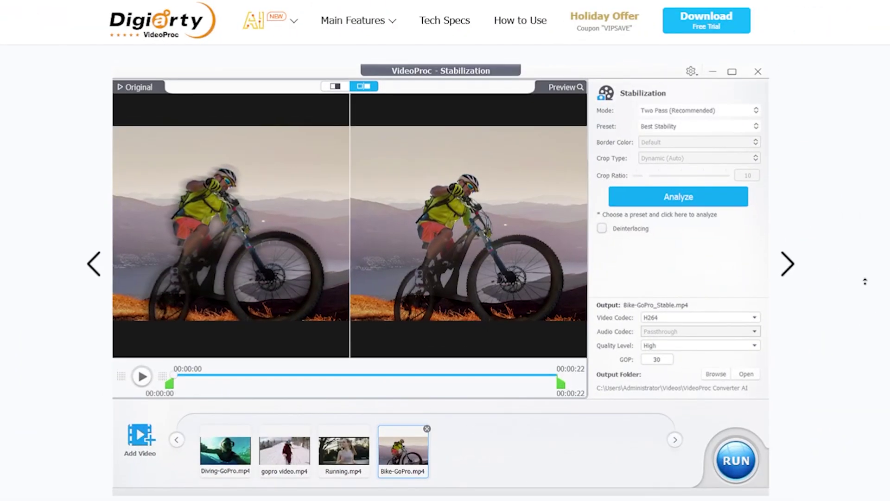
# Step: Scroll the VideoProc product page back up to the top
pyautogui.scroll(10, 861, 246)
pyautogui.scroll(15, 861, 246)
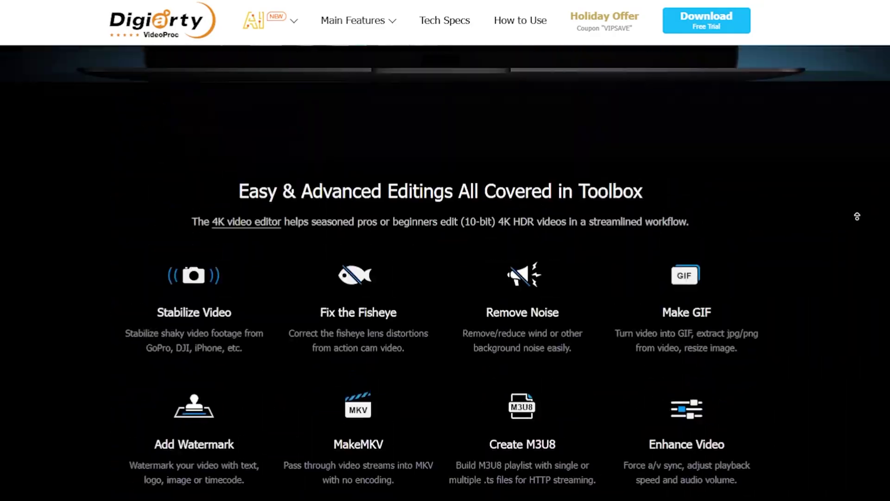
pyautogui.scroll(8, 857, 204)
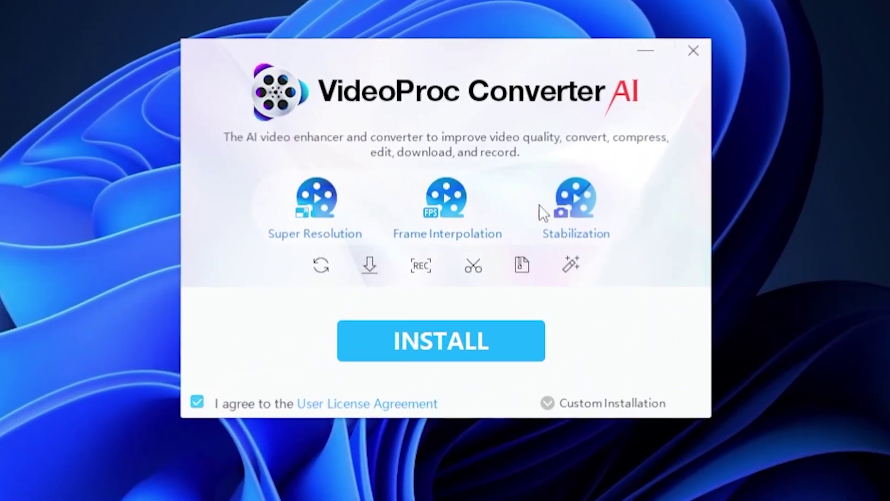
# Step: Install VideoProc Converter AI and postpone registration with Remind Me Later
pyautogui.click(442, 299)
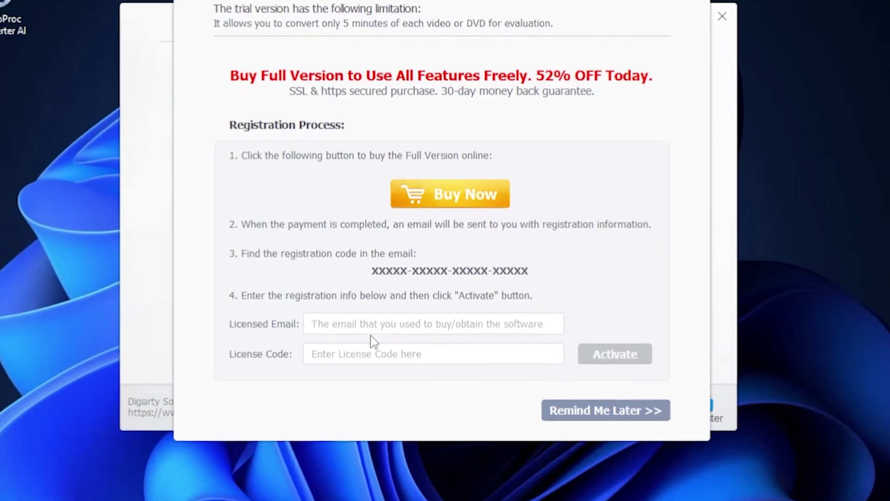
pyautogui.click(374, 337)
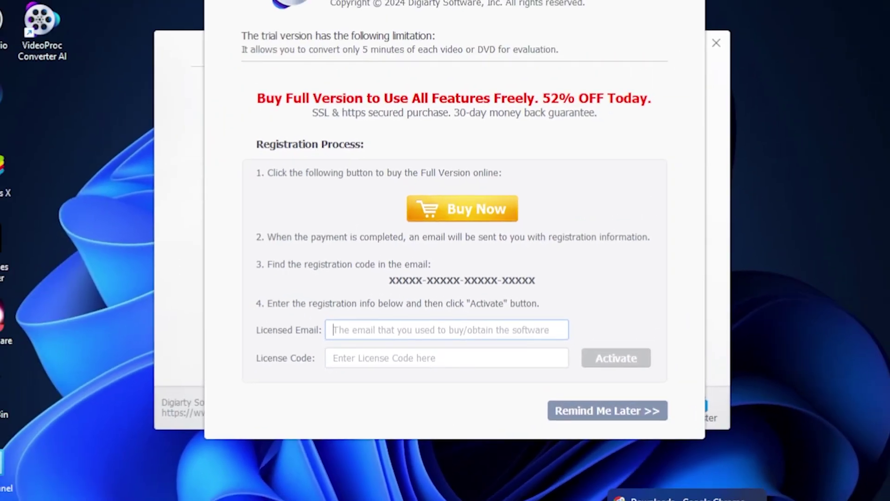
pyautogui.click(659, 414)
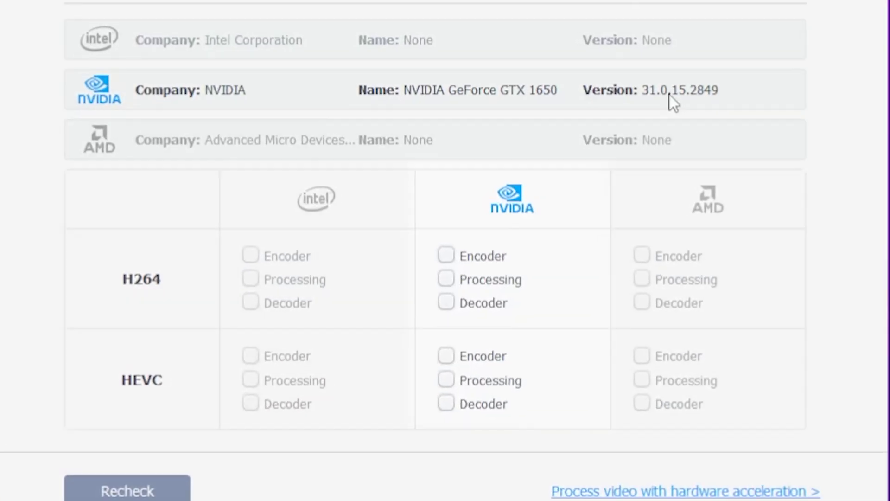
# Step: Tick NVIDIA Encoder, Processing and Decoder for both H264 and HEVC
pyautogui.click(444, 258)
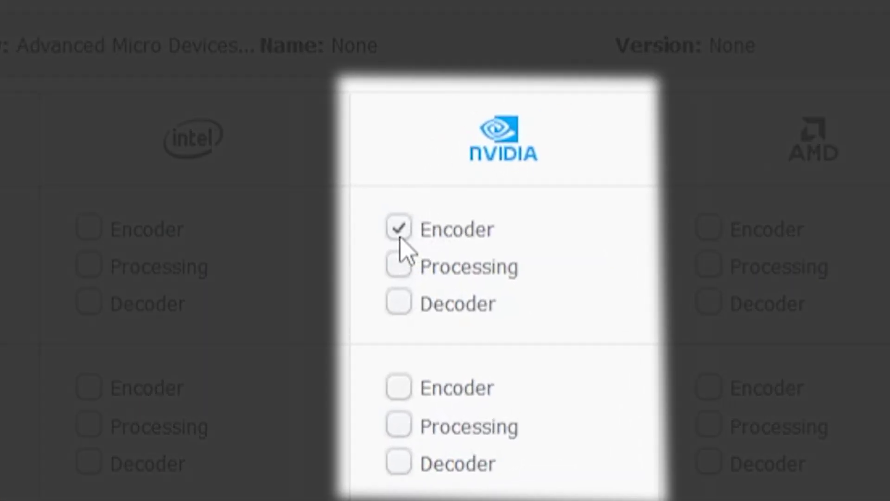
pyautogui.click(402, 272)
pyautogui.click(420, 309)
pyautogui.click(400, 388)
pyautogui.click(401, 426)
pyautogui.click(400, 462)
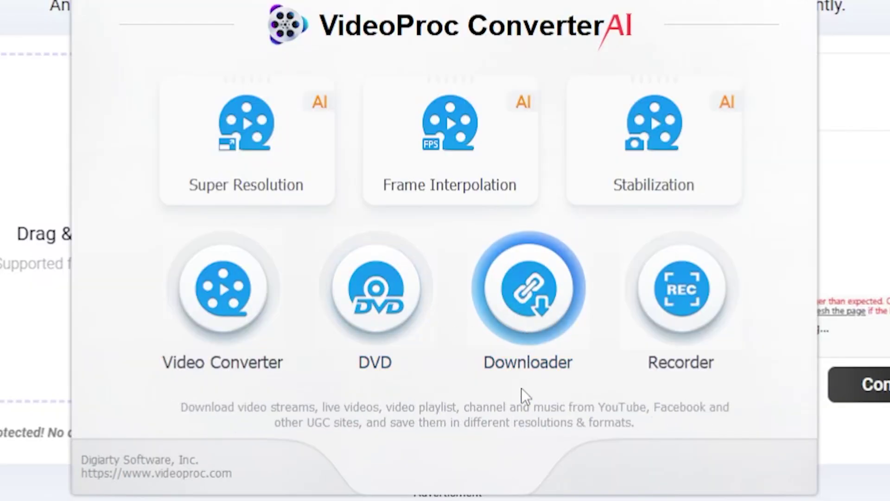
# Step: Launch the Downloader tool from VideoProc's home screen
pyautogui.click(535, 333)
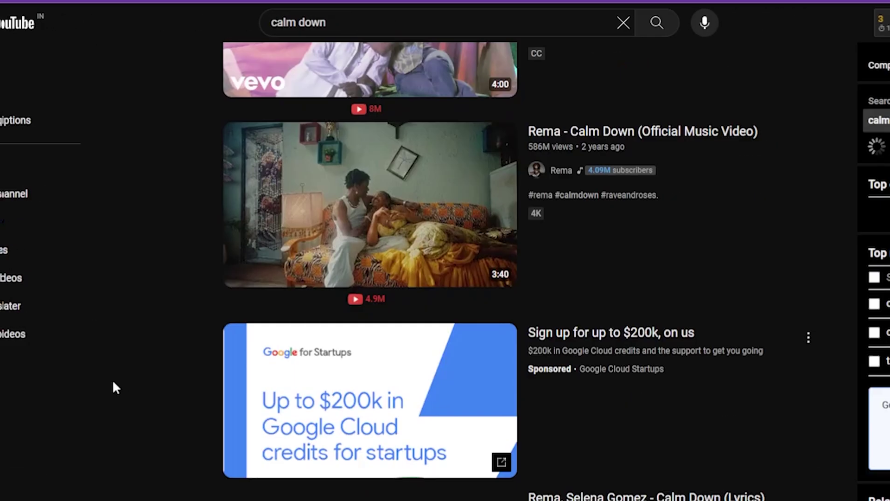
pyautogui.scroll(-10, 112, 379)
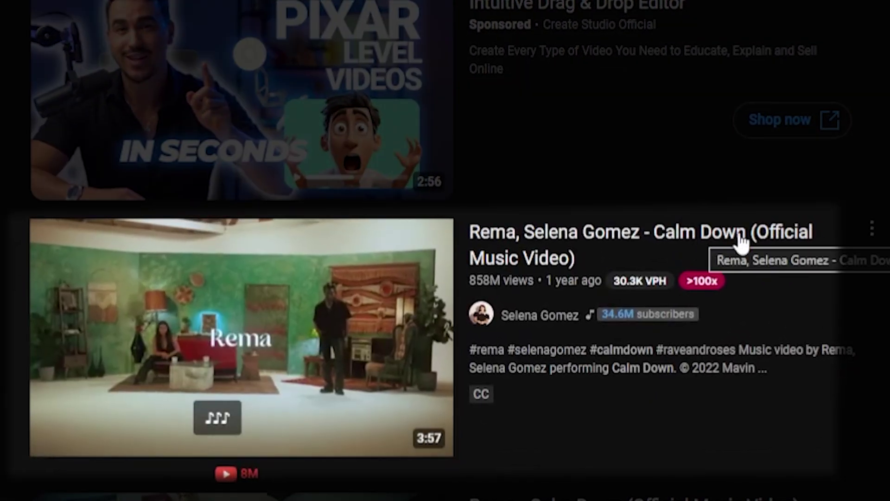
# Step: Copy the share link of the Rema, Selena Gomez Calm Down official video
pyautogui.moveTo(471, 232); pyautogui.dragTo(742, 234)
pyautogui.click(872, 228)
pyautogui.click(885, 379)
pyautogui.click(721, 355)
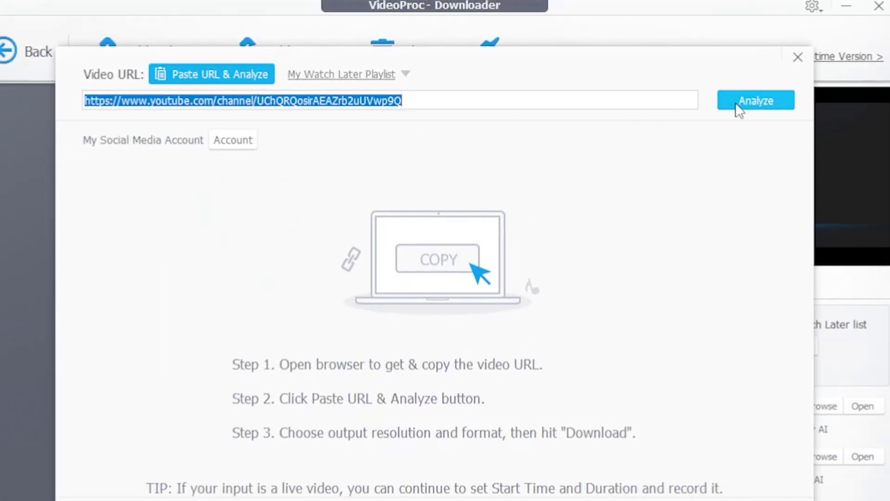
# Step: Paste and analyze the link, select the 3.70MB M4A format, and start downloading it
pyautogui.click(738, 106)
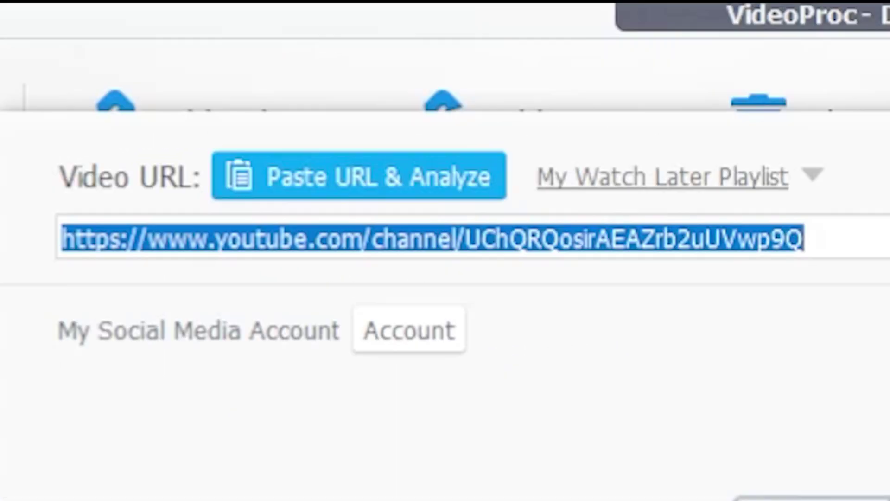
pyautogui.click(550, 259)
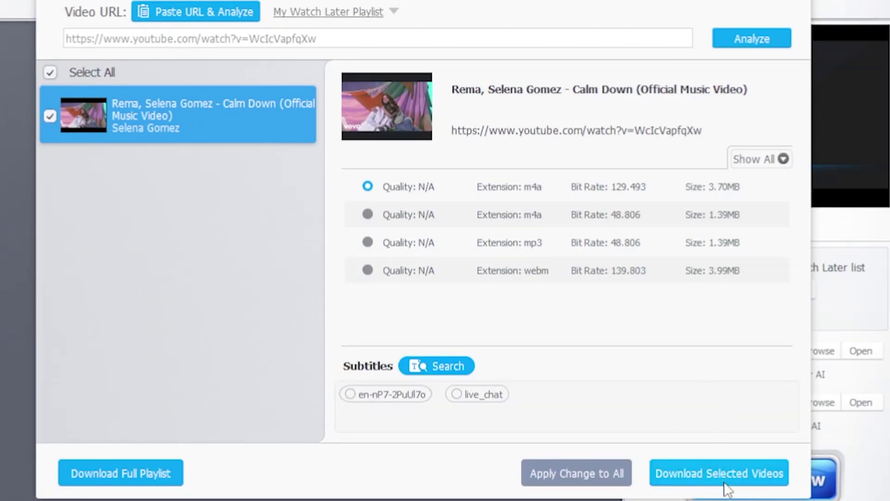
pyautogui.click(715, 473)
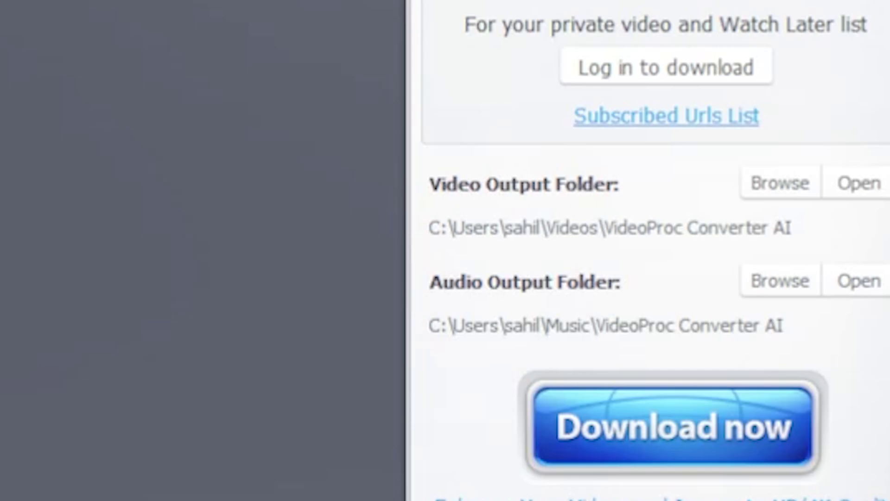
pyautogui.click(642, 440)
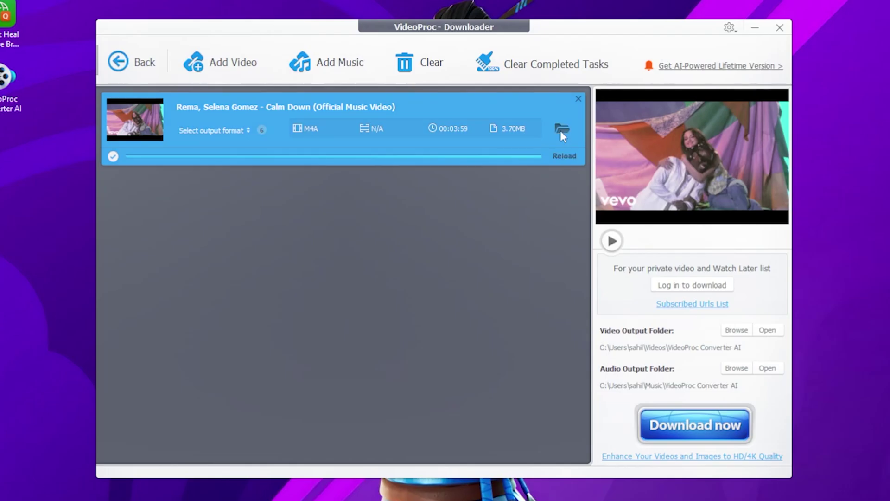
# Step: Open the folder holding the downloaded Calm Down M4A file
pyautogui.click(562, 129)
pyautogui.click(822, 339)
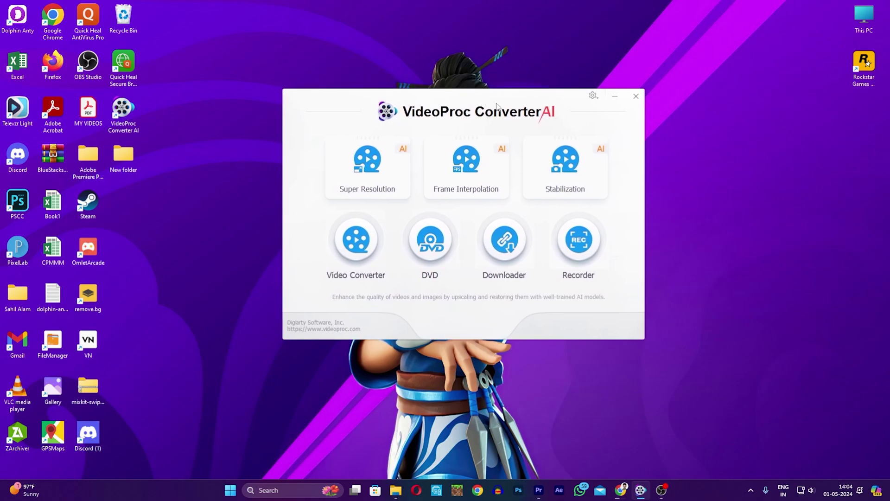
pyautogui.click(378, 179)
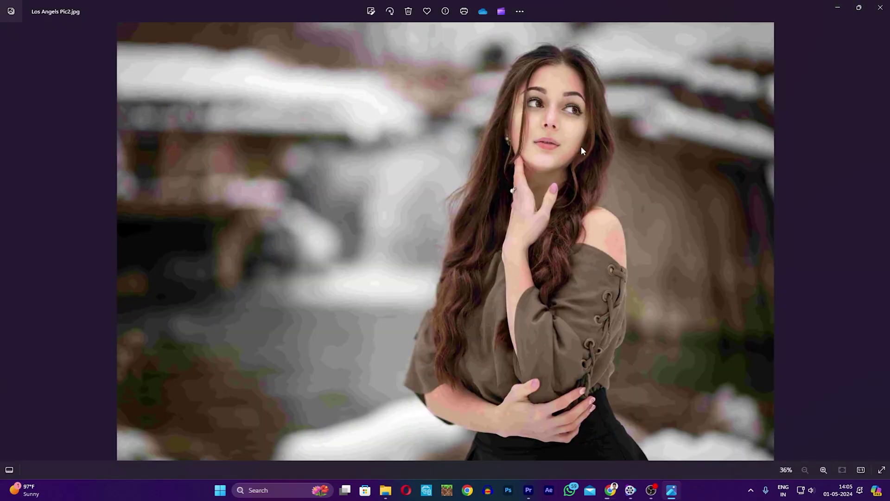
pyautogui.scroll(10, 581, 146)
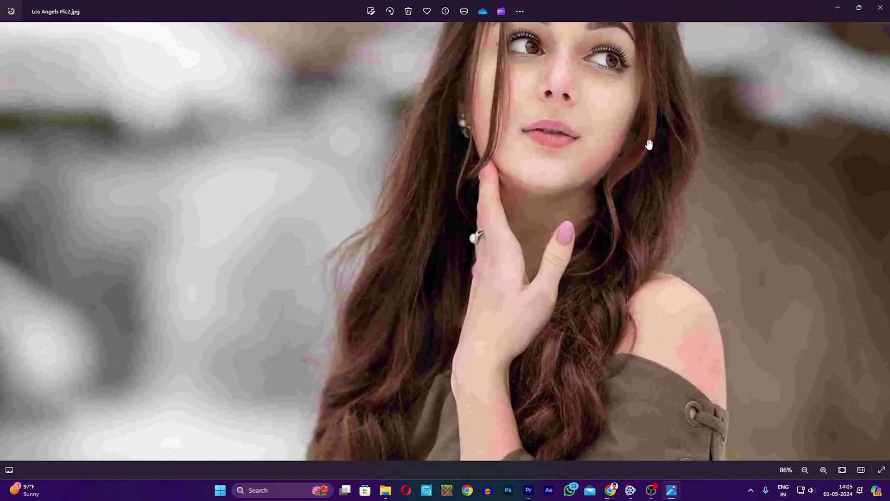
pyautogui.scroll(-10, 533, 162)
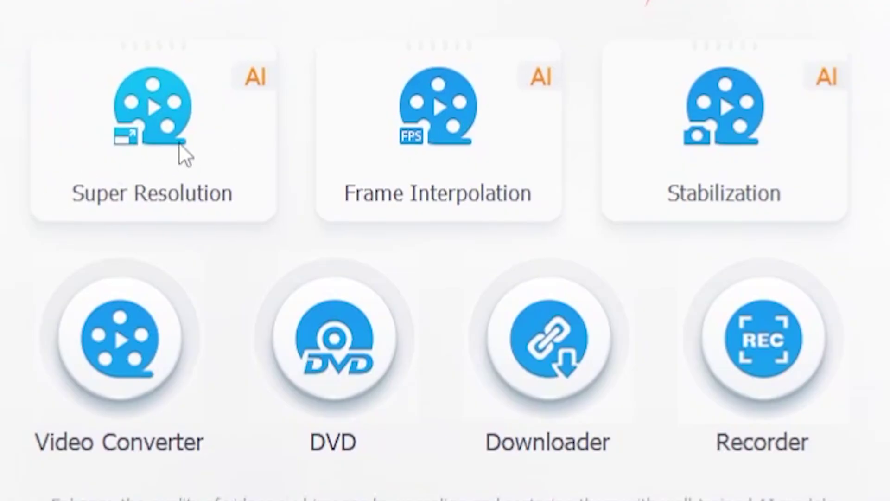
# Step: Open Super Resolution and drag in Los Angels Pic2 for a 2x upscale to 7680*5120
pyautogui.click(180, 144)
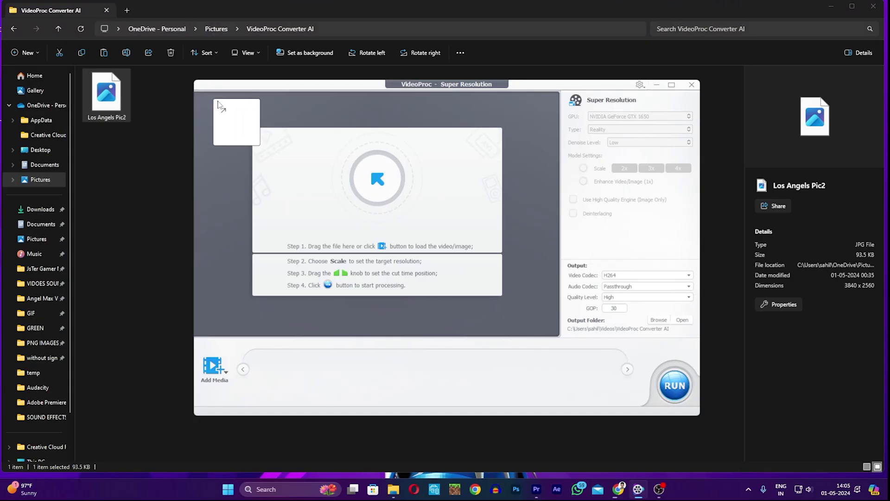
pyautogui.moveTo(218, 104); pyautogui.dragTo(355, 163)
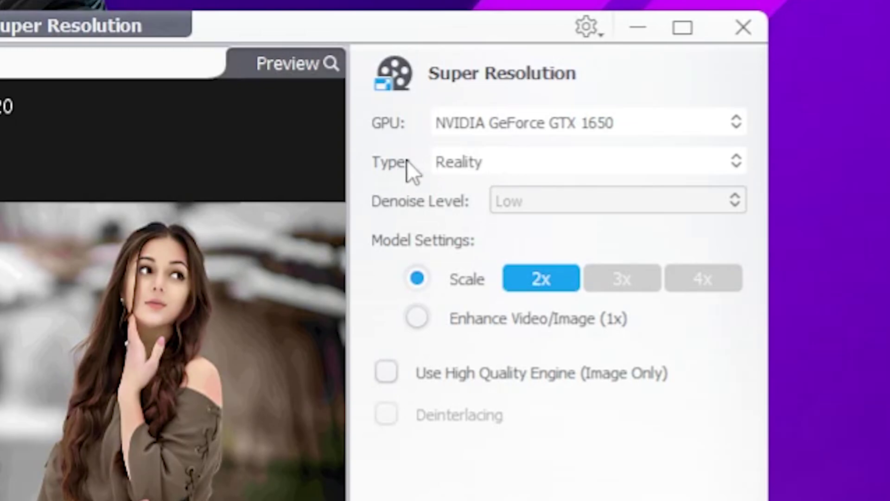
# Step: Try the Anime upscaling type, then switch back to Reality, keeping Scale at 2x
pyautogui.click(461, 170)
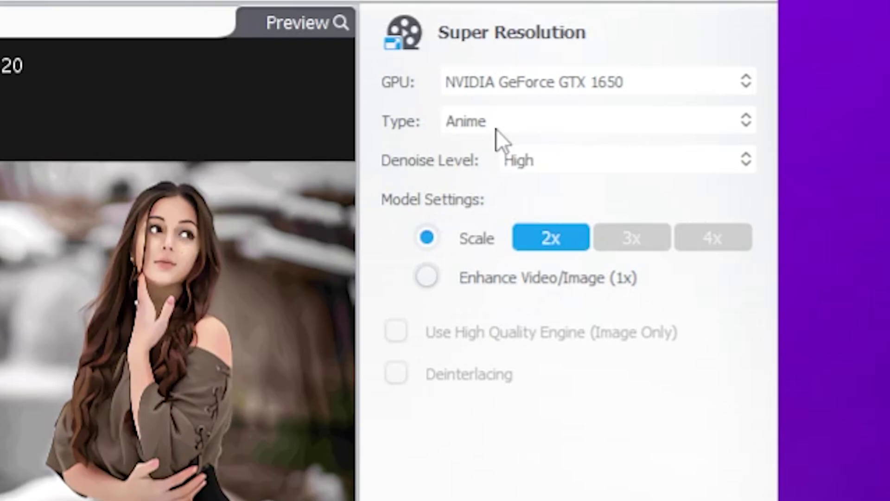
pyautogui.click(496, 129)
pyautogui.click(492, 166)
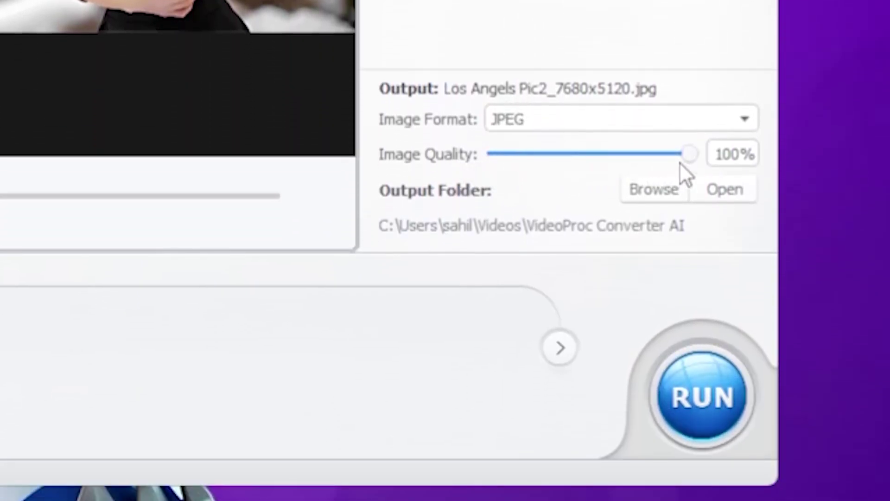
# Step: Leave Image Quality at 100% and export the 7680x5120 upscaled Los Angels Pic2 JPEG
pyautogui.moveTo(692, 158); pyautogui.dragTo(582, 158)
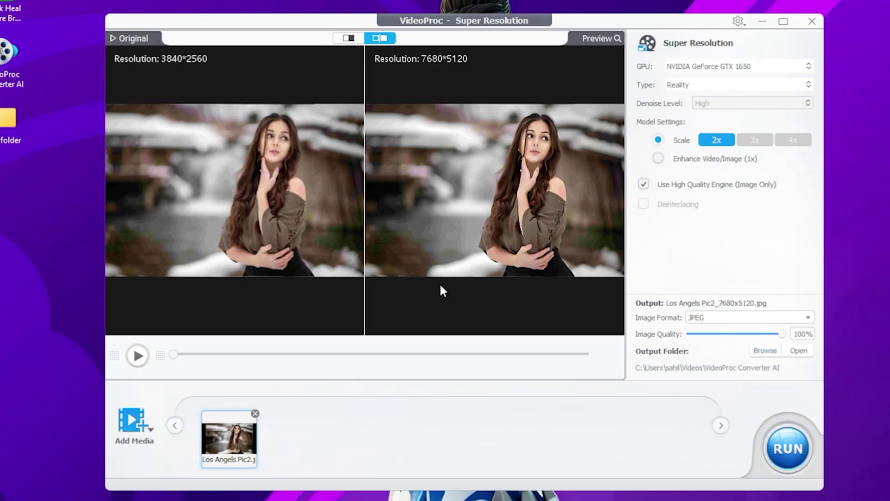
pyautogui.click(787, 451)
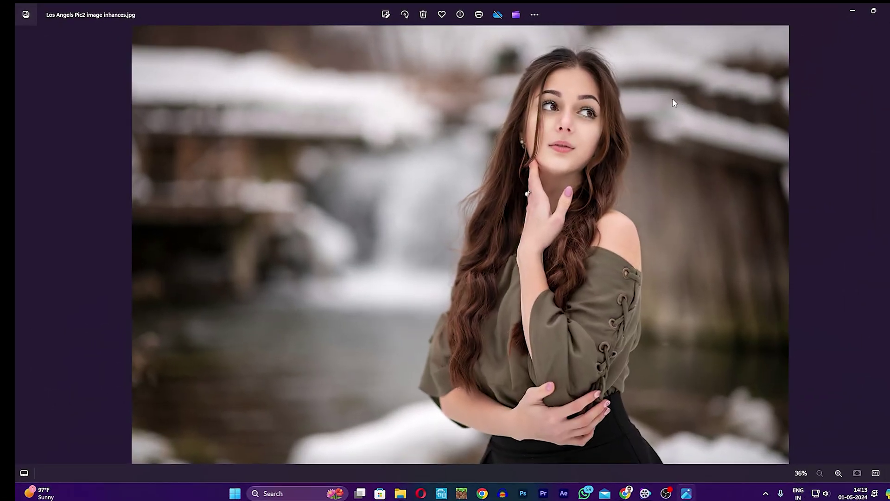
# Step: Zoom in and out on the face to compare the enhanced image's detail with the original
pyautogui.scroll(10, 661, 106)
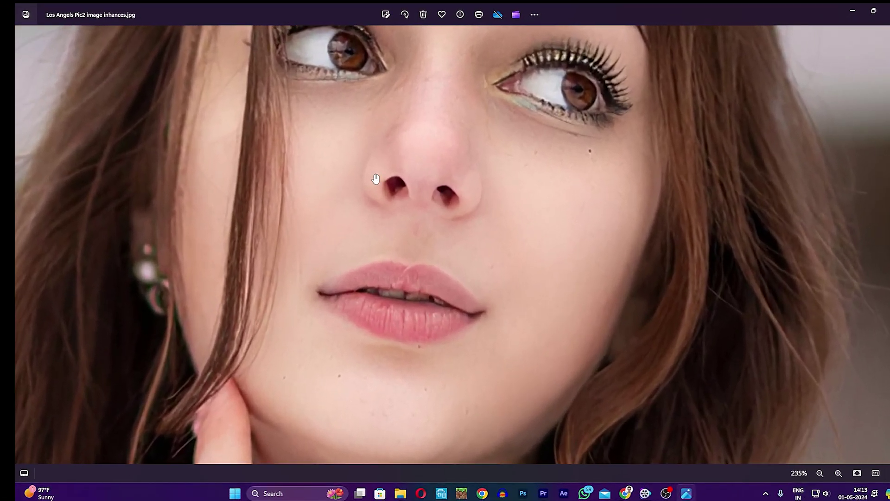
pyautogui.scroll(2, 361, 184)
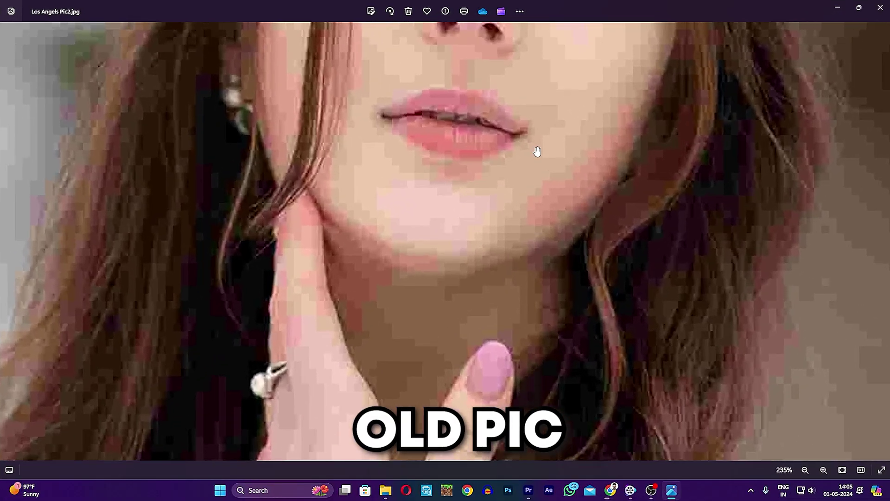
pyautogui.scroll(5, 536, 153)
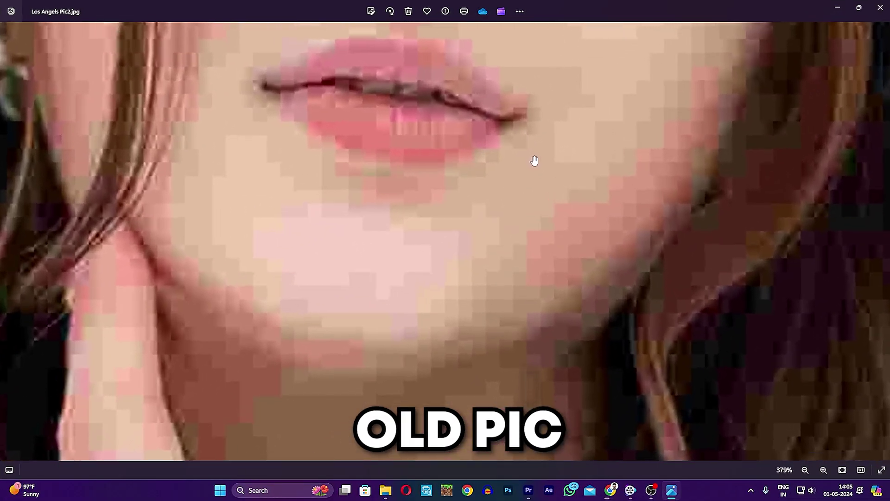
pyautogui.scroll(-5, 536, 168)
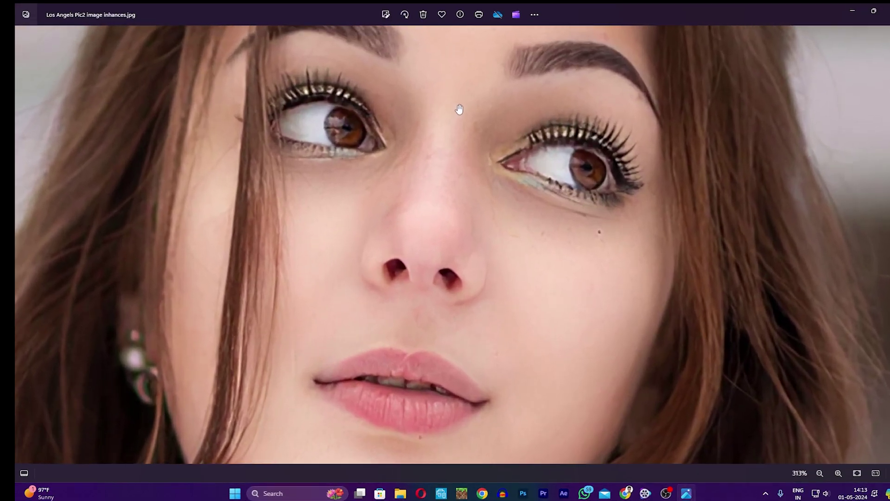
pyautogui.scroll(3, 461, 116)
pyautogui.scroll(-3, 460, 117)
pyautogui.scroll(1, 389, 357)
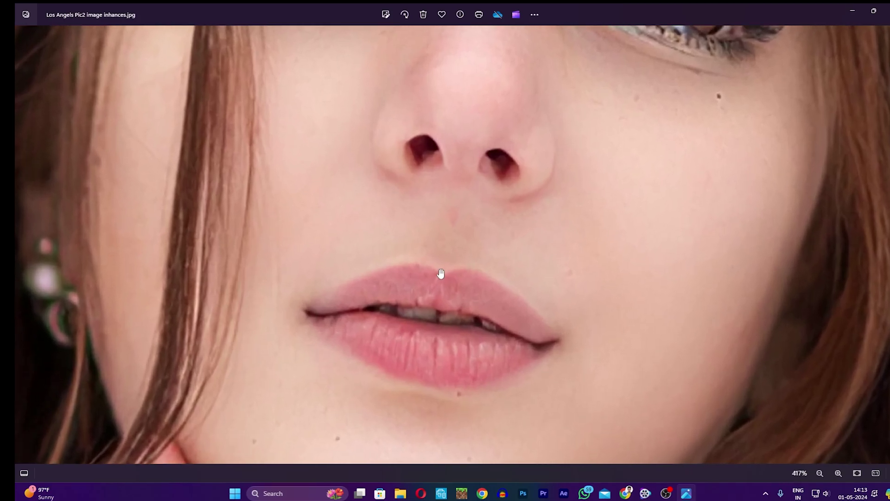
pyautogui.scroll(5, 440, 274)
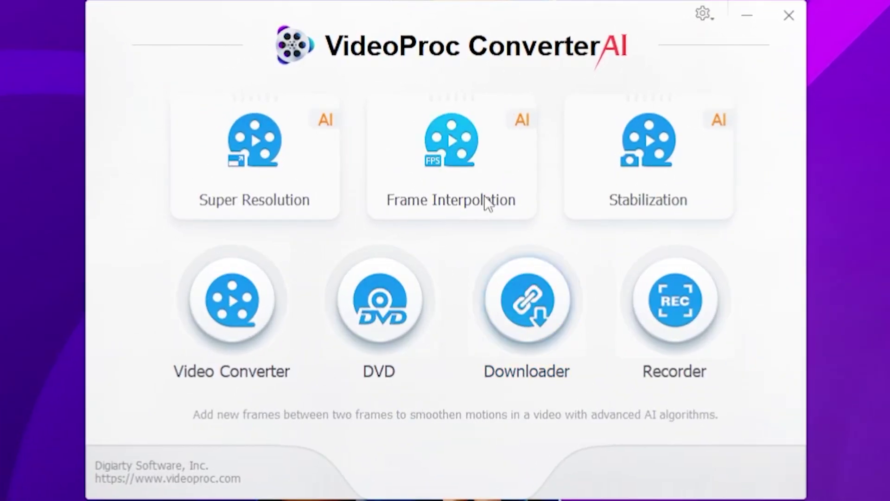
# Step: Load 4913621-uhd_3840_2160_25fps.mp4 into Stabilization, analyze its shake, and export the stabilized video
pyautogui.click(643, 165)
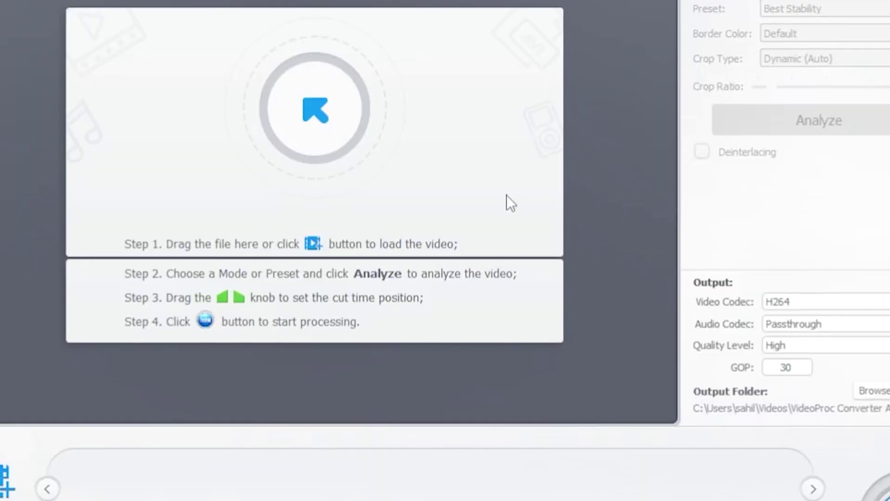
pyautogui.moveTo(69, 195); pyautogui.dragTo(419, 148)
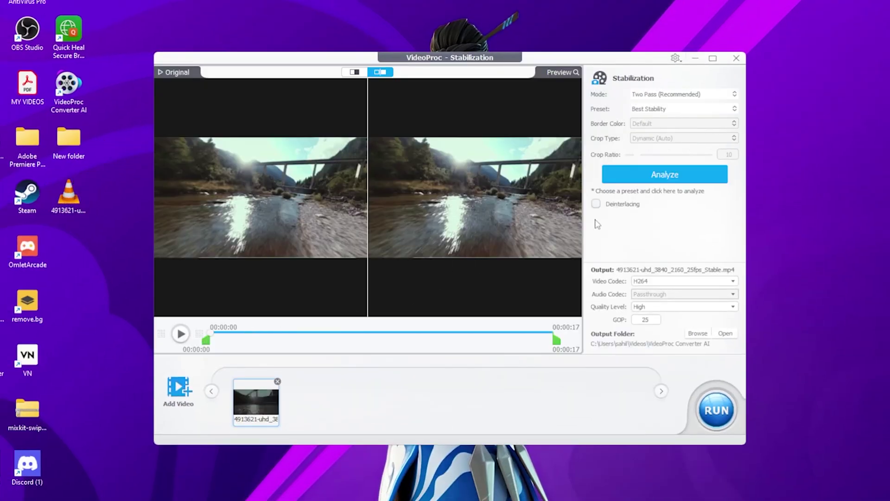
pyautogui.click(647, 168)
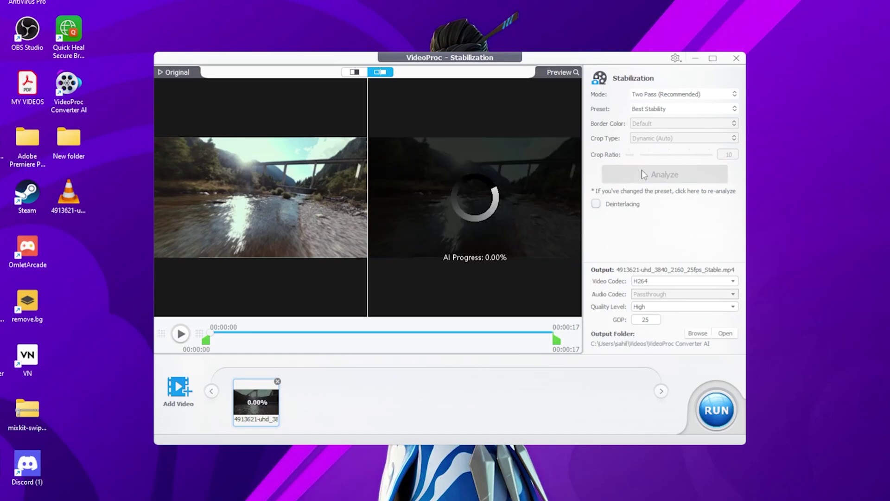
pyautogui.click(716, 411)
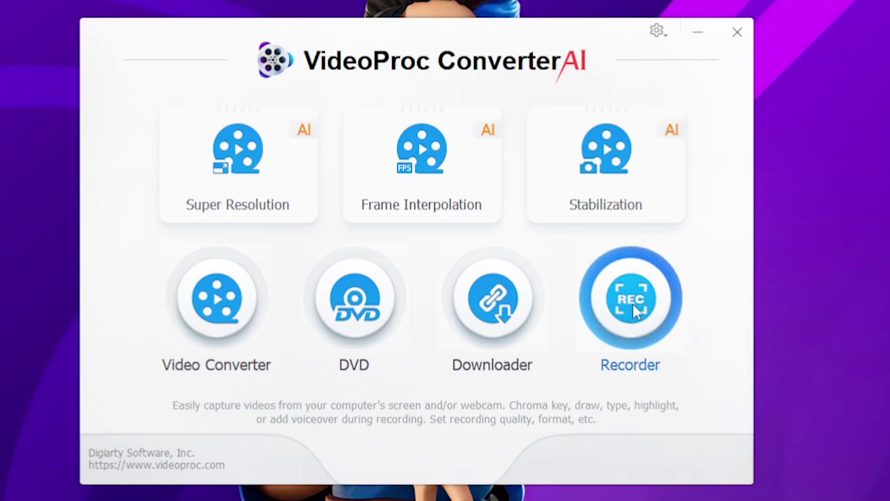
# Step: Capture the screen with the Recorder and open the folder holding the 1920x1080 recording
pyautogui.click(636, 308)
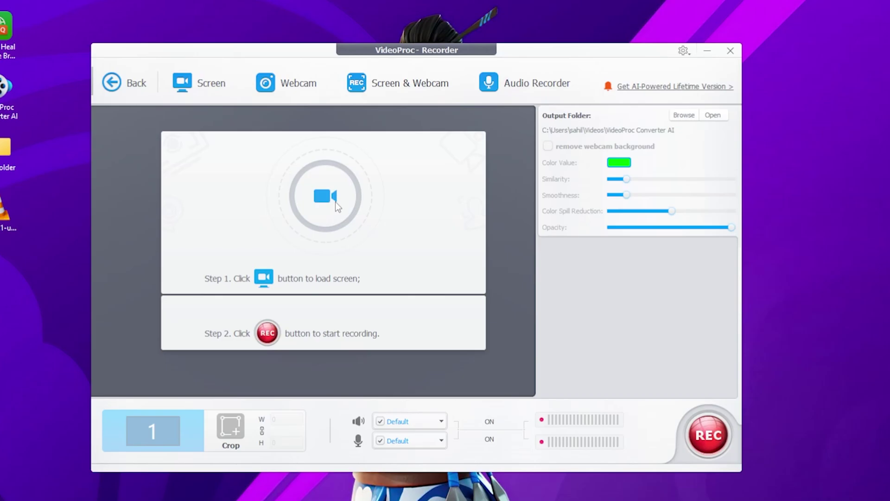
pyautogui.click(324, 196)
pyautogui.moveTo(543, 50); pyautogui.dragTo(562, 43)
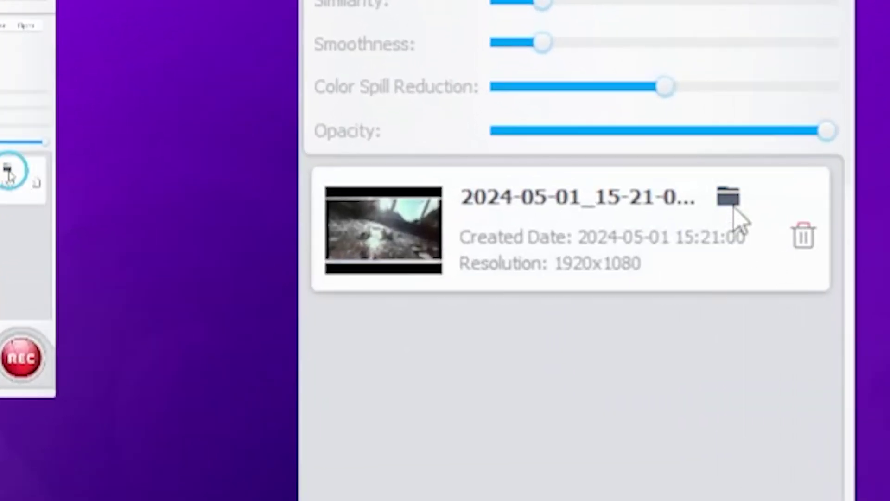
pyautogui.click(607, 246)
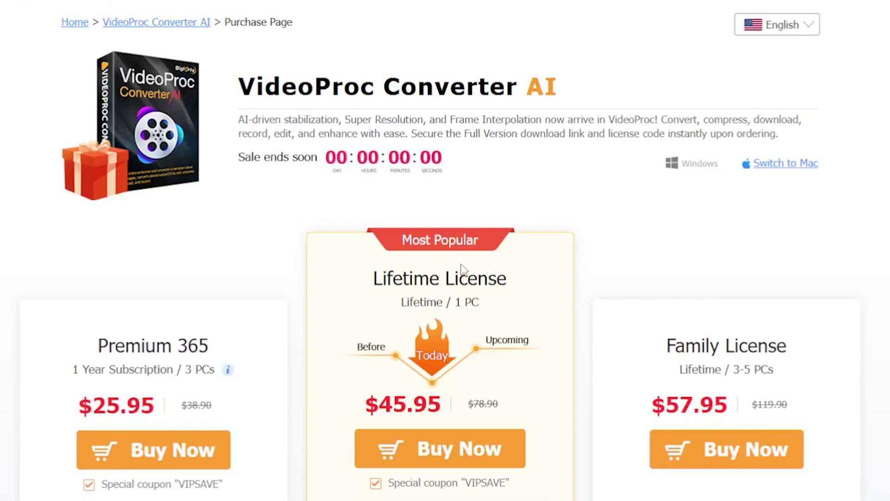
# Step: Scroll the purchase page to the license prices, highlighting the 52% offer and VIPSAVE coupon text
pyautogui.scroll(-5, 474, 271)
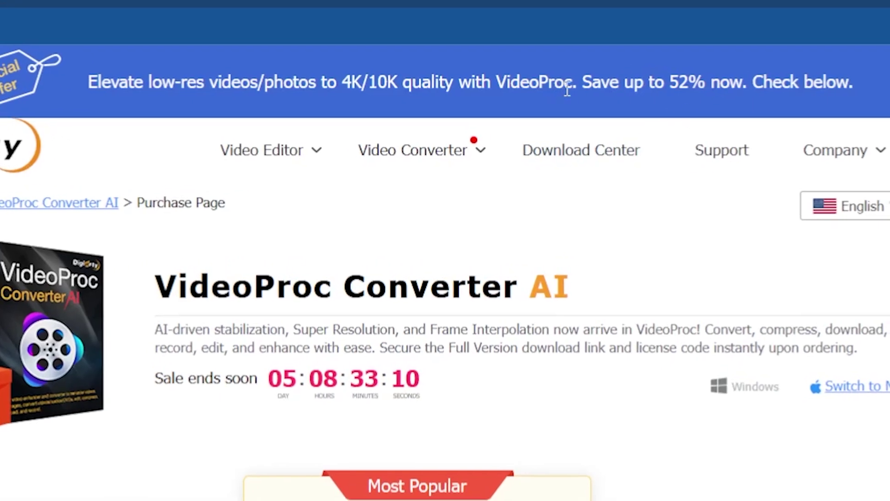
pyautogui.moveTo(569, 85); pyautogui.dragTo(738, 88)
pyautogui.middleClick(657, 278)
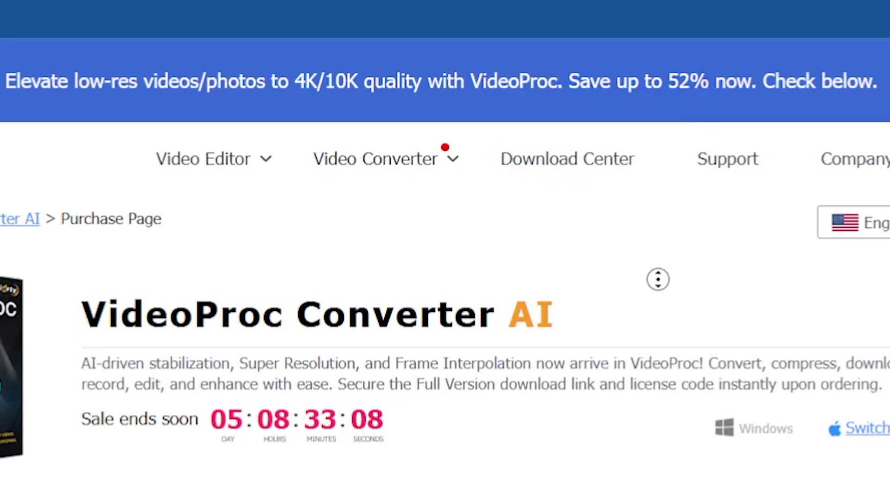
pyautogui.scroll(-2, 681, 324)
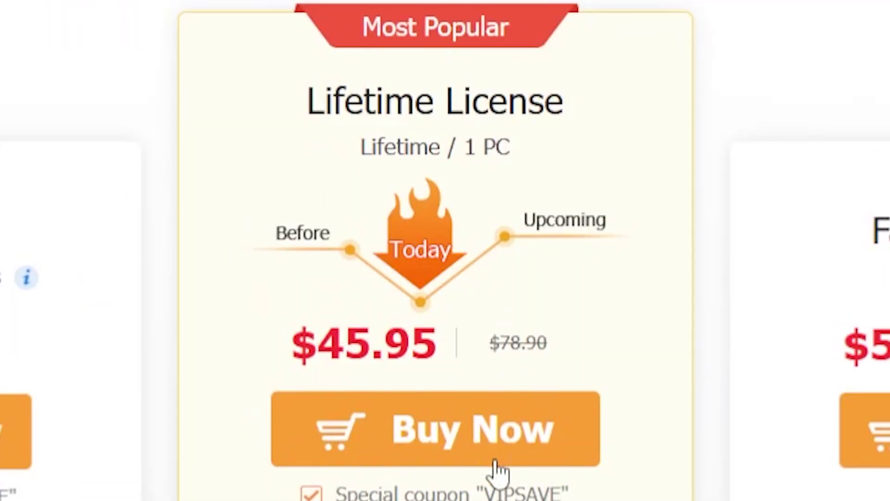
pyautogui.moveTo(477, 487); pyautogui.dragTo(571, 495)
pyautogui.scroll(-4, 719, 457)
pyautogui.click(707, 312)
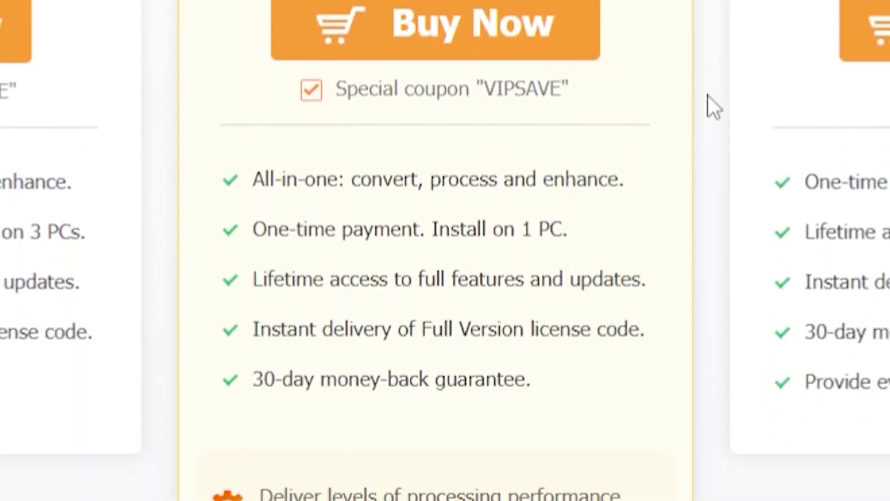